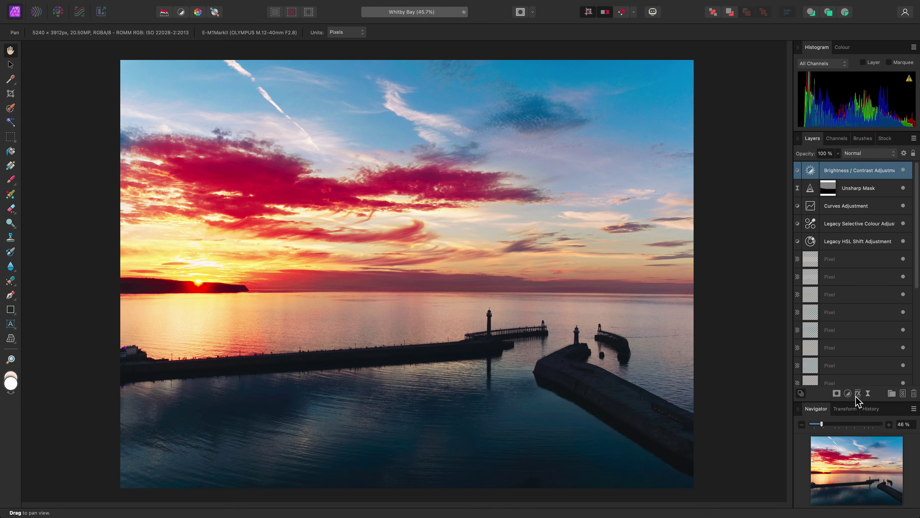
Show the History panel, undock it so it floats over the photo, and enlarge it to list more steps.
click(872, 410)
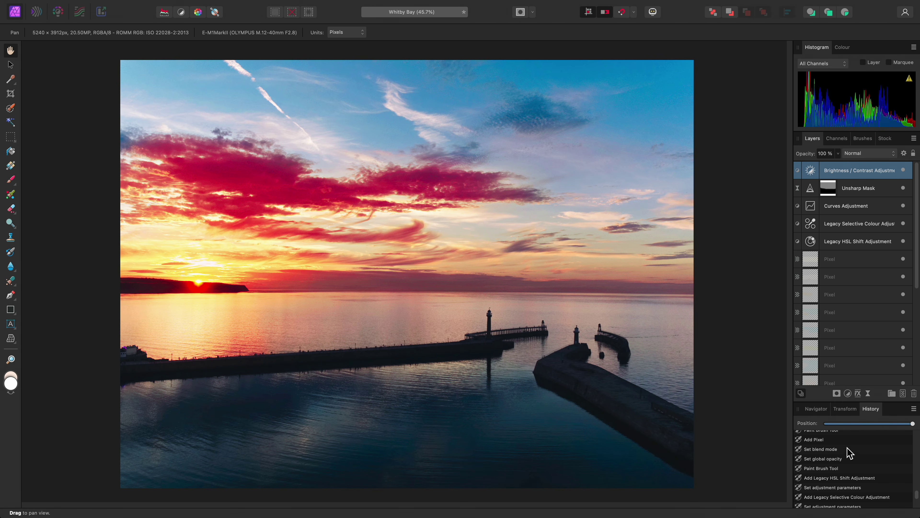
drag(871, 408, 662, 58)
drag(710, 157, 735, 342)
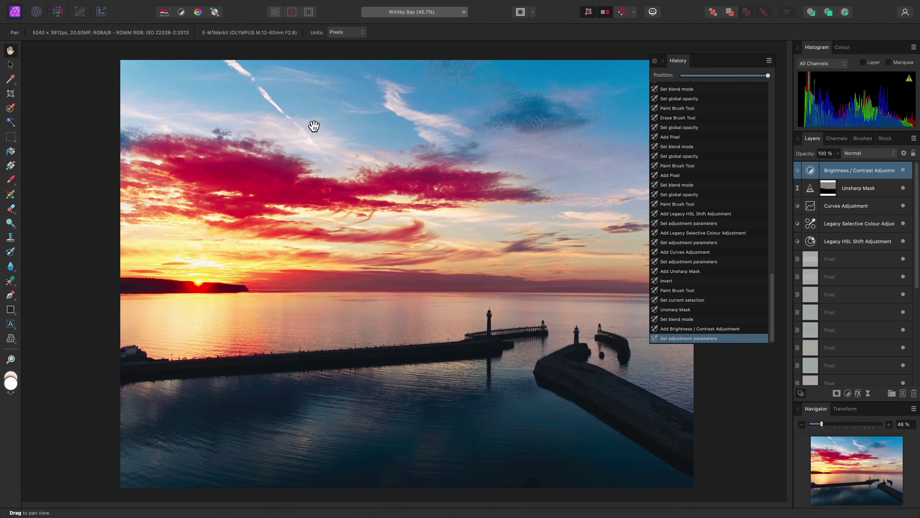
Undo the edits one by one back to the Legacy HSL Shift adjustment's parameter change.
mouse_move(208, 5)
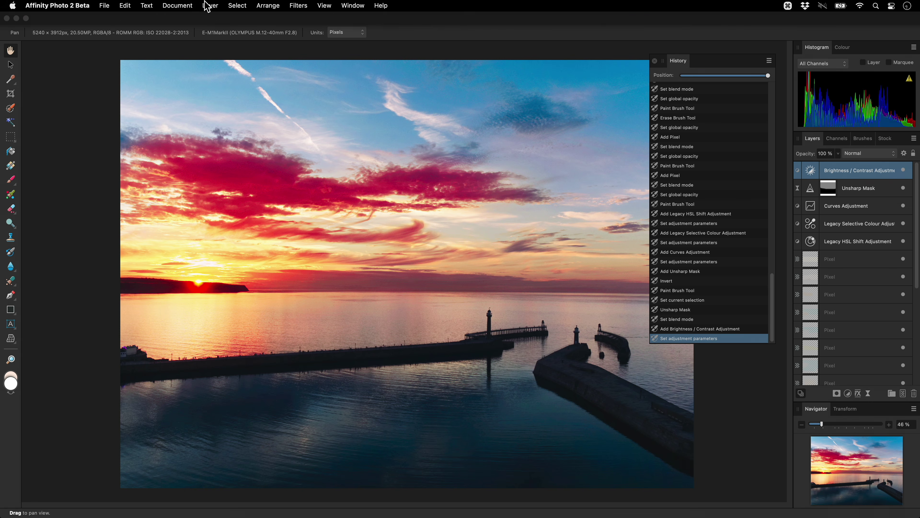
click(125, 5)
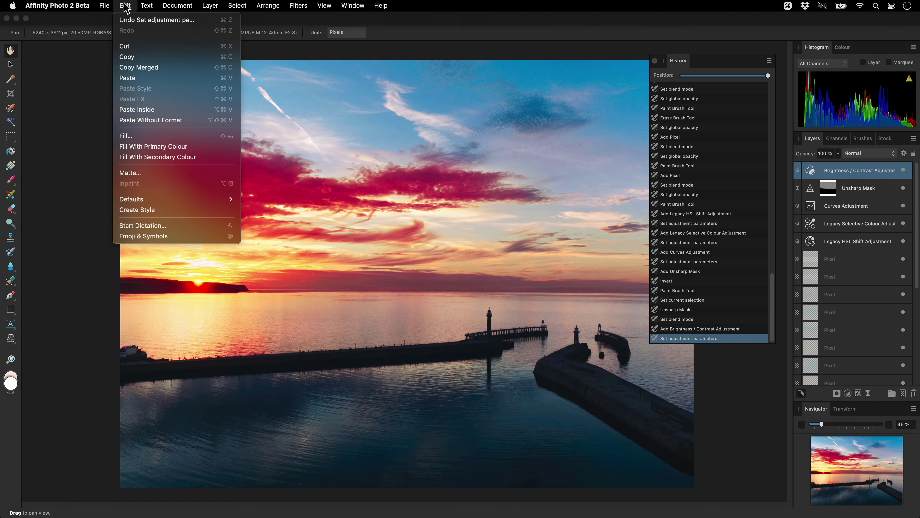
click(141, 20)
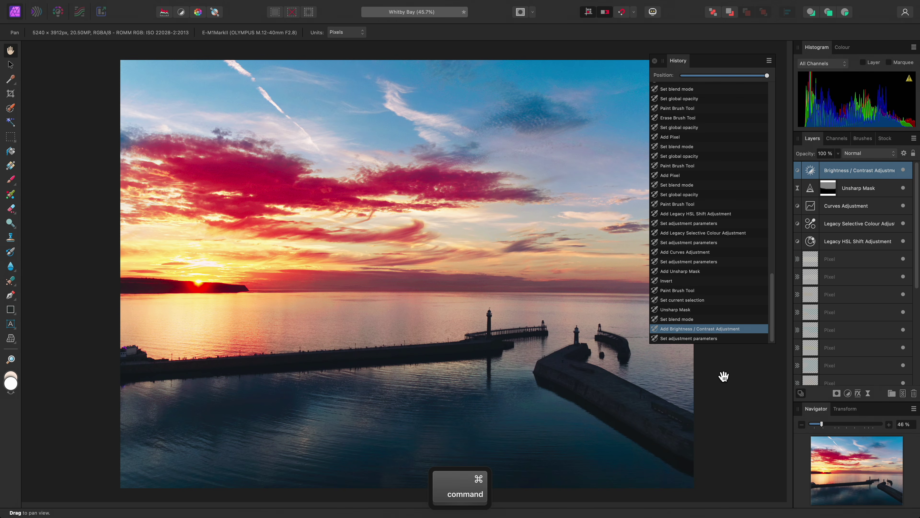
key(super+z)
key(super+z)
key(super+z)
key(super+z)
key(super+z)
key(super+z)
key(super+z)
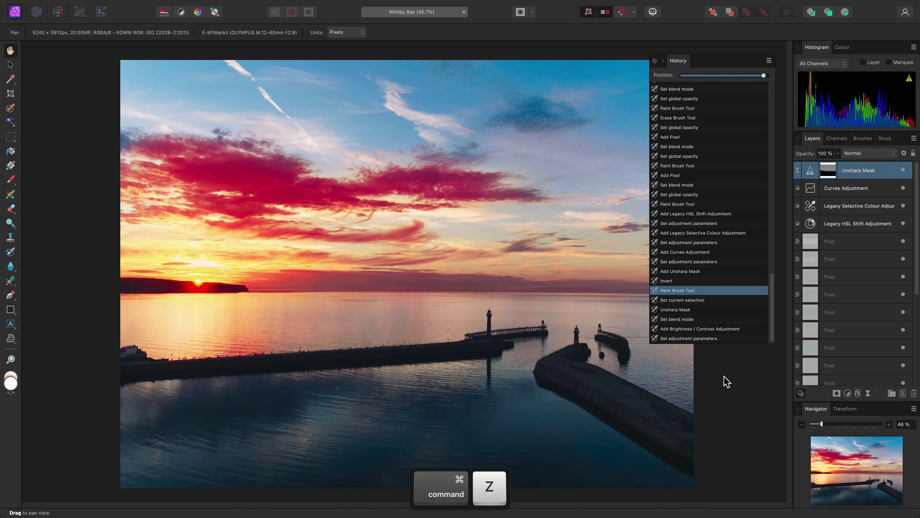
key(super+z)
key(super+z)
key(super+z)
key(super+z)
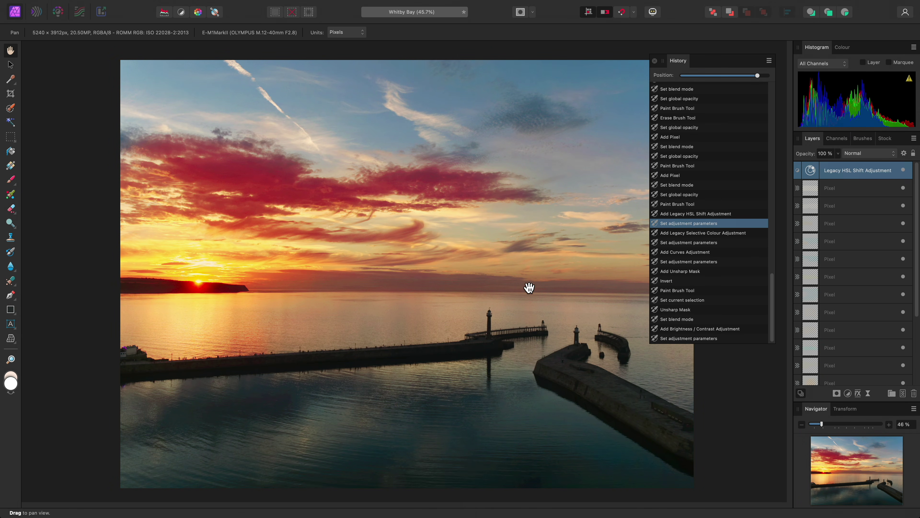
Redo all the undone edits up to the Brightness / Contrast adjustment's parameter change.
mouse_move(189, 6)
click(124, 5)
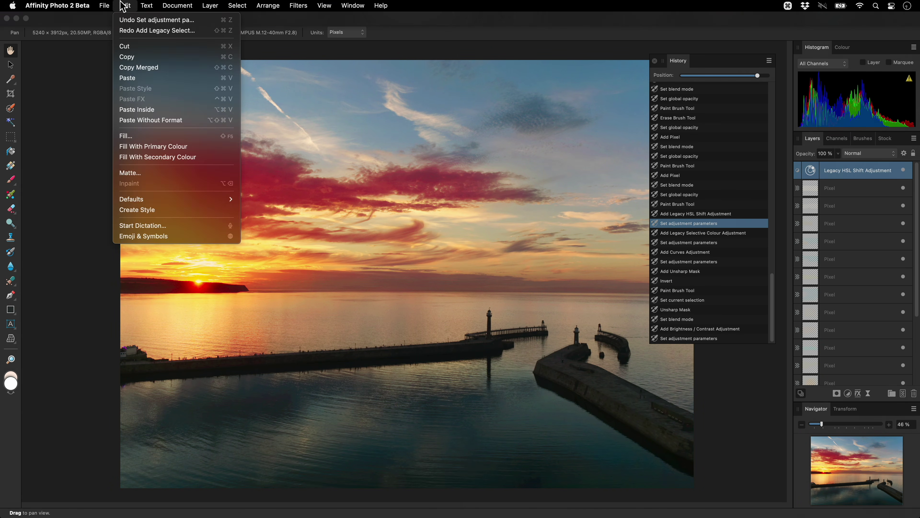
click(199, 32)
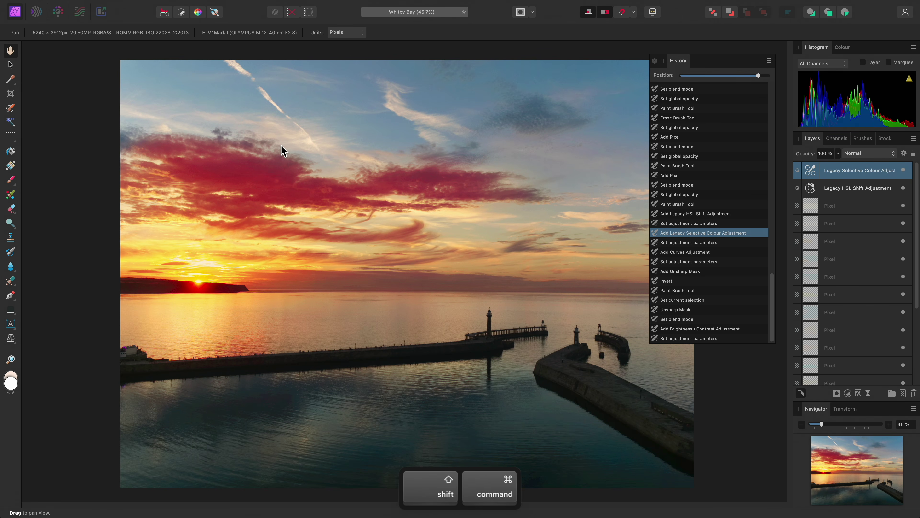
key(shift+super+z)
key(shift+super+z)
key(shift+super+z)
key(shift+super+z)
key(shift+super+z)
key(shift+super+z)
key(shift+super+z)
key(shift+super+z)
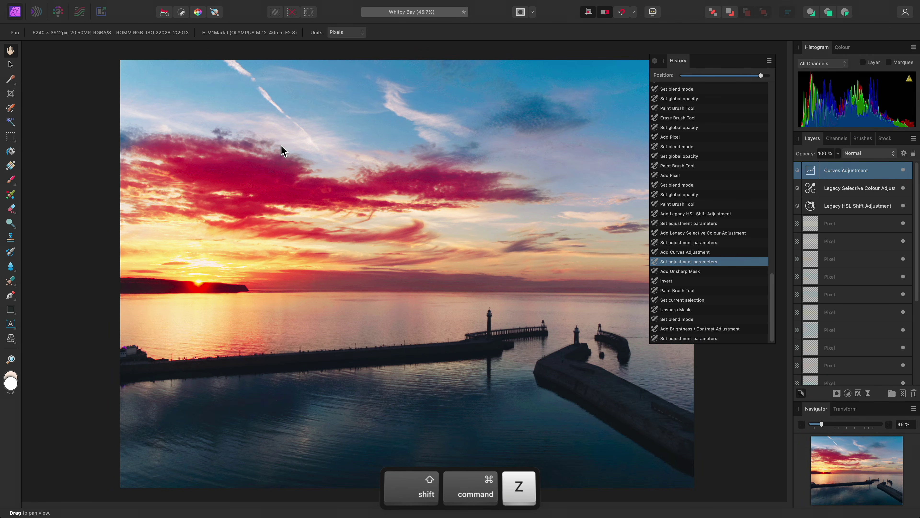
key(shift+super+z)
key(shift+super+z)
key(shift+super+z)
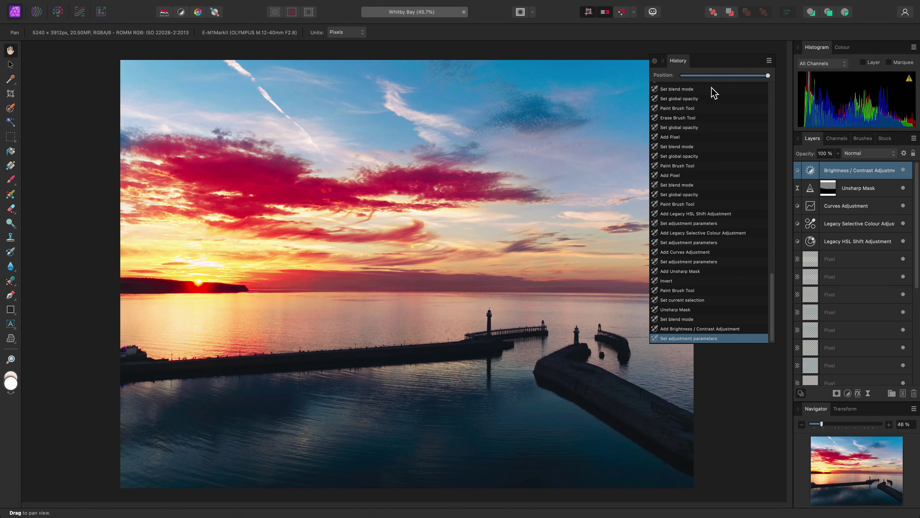
Examine the history entries in the Advanced view with thumbnails and timestamps, and return to the simple list.
click(769, 61)
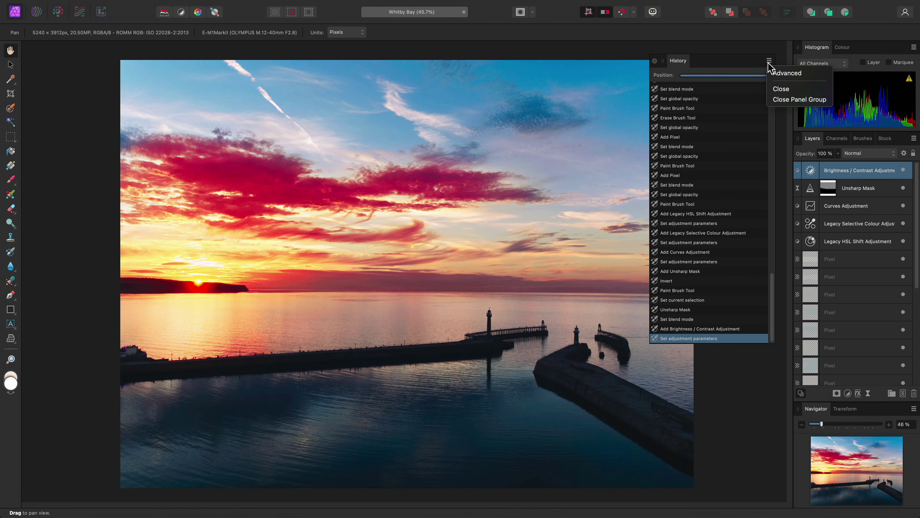
click(803, 75)
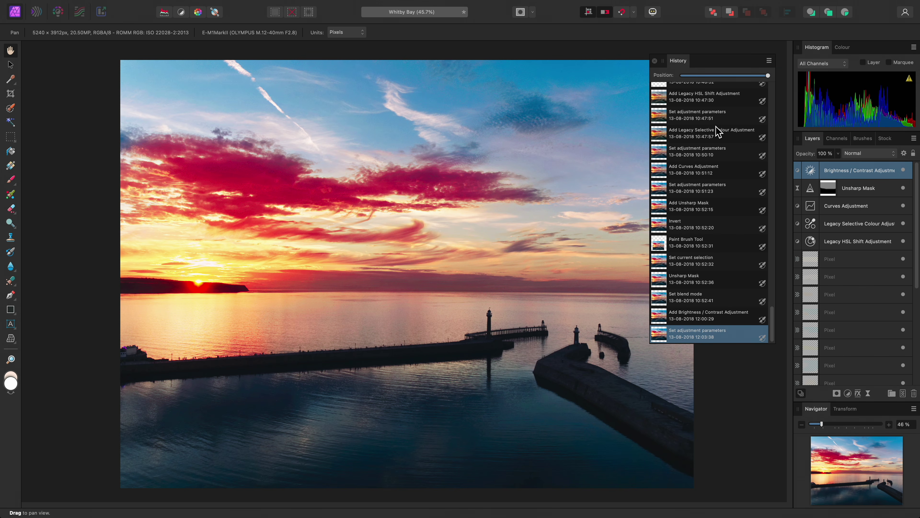
scroll(718, 148, up, 3)
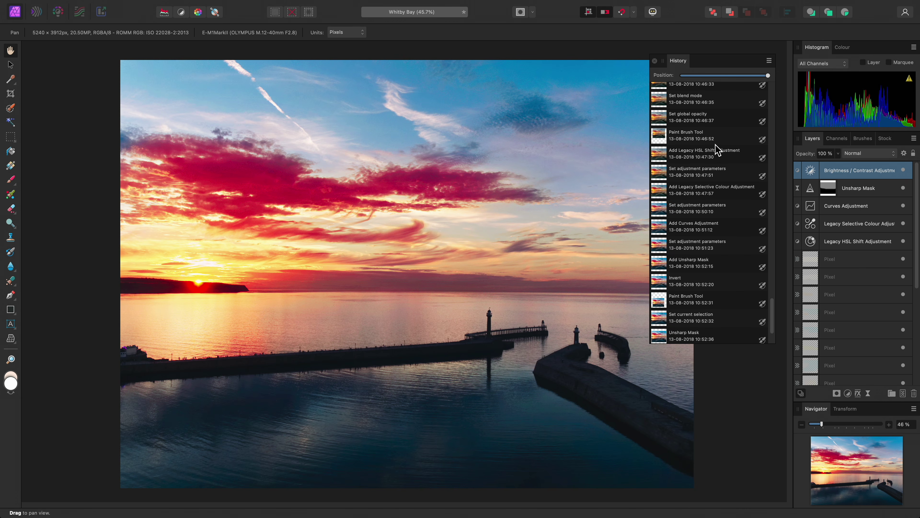
scroll(717, 149, up, 5)
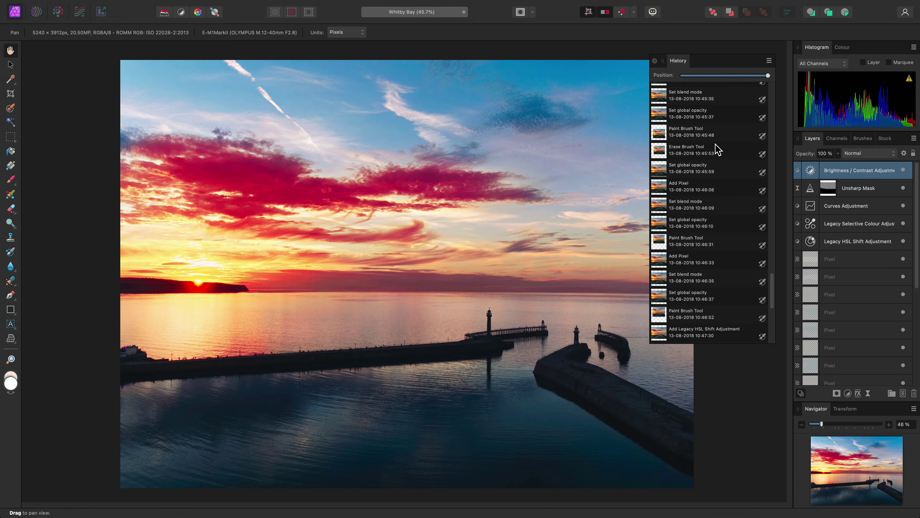
click(768, 60)
click(809, 73)
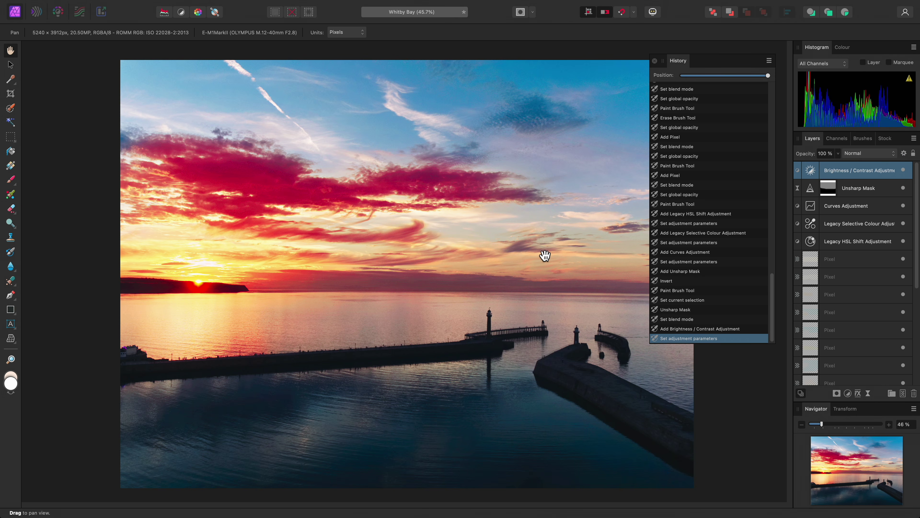
Enable saving the history with the document, accept the confirmation, and save the file.
mouse_move(276, 4)
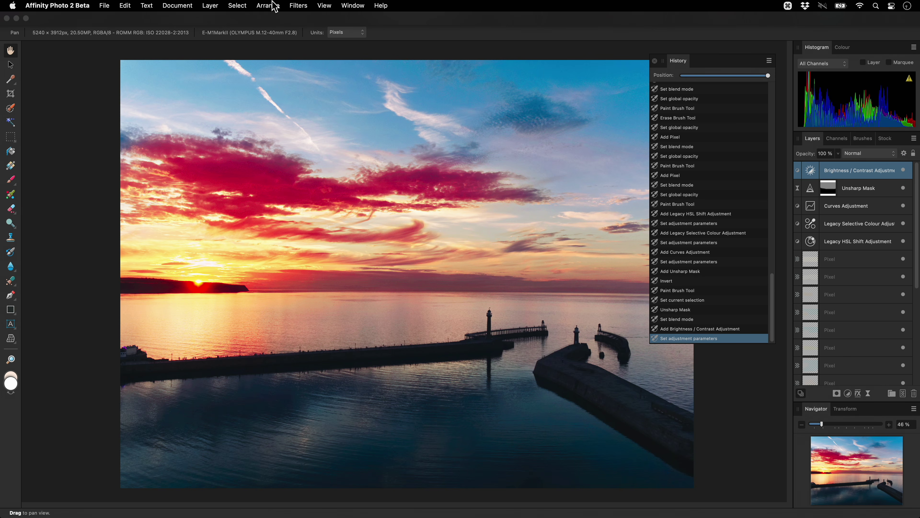
click(109, 5)
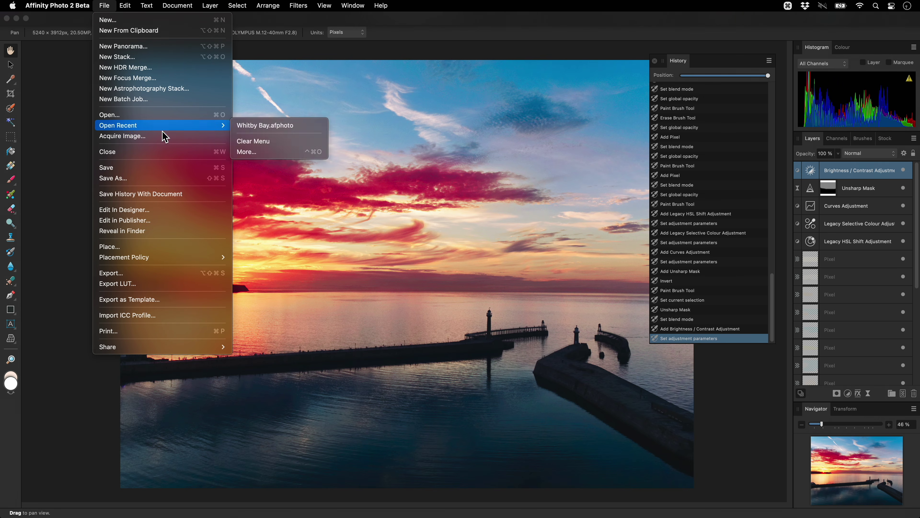
click(189, 194)
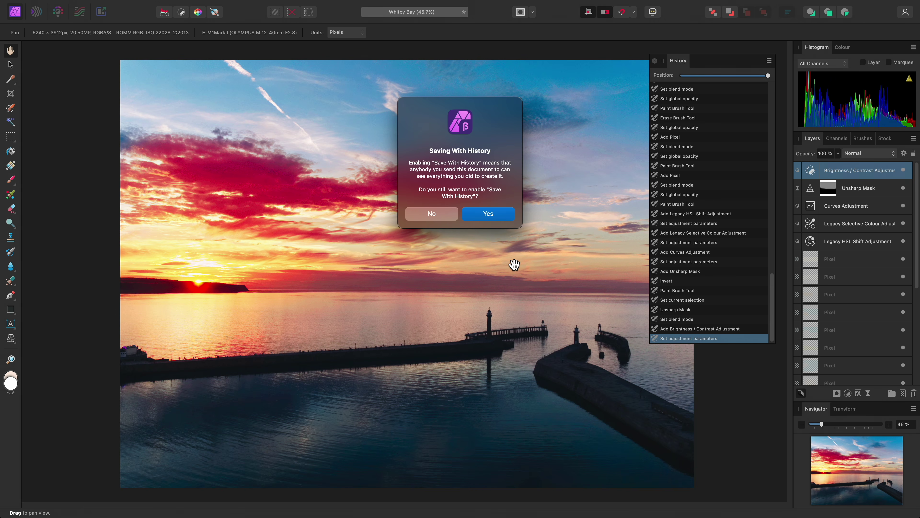
click(503, 218)
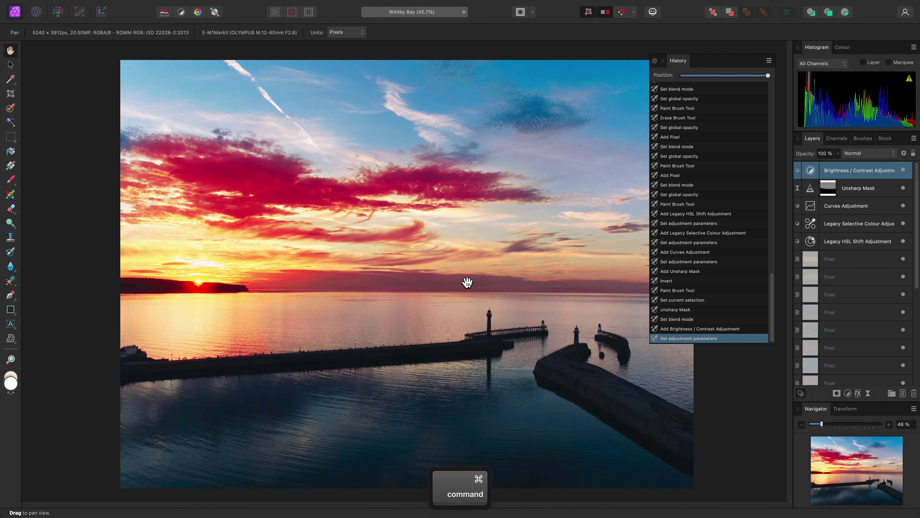
key(super+s)
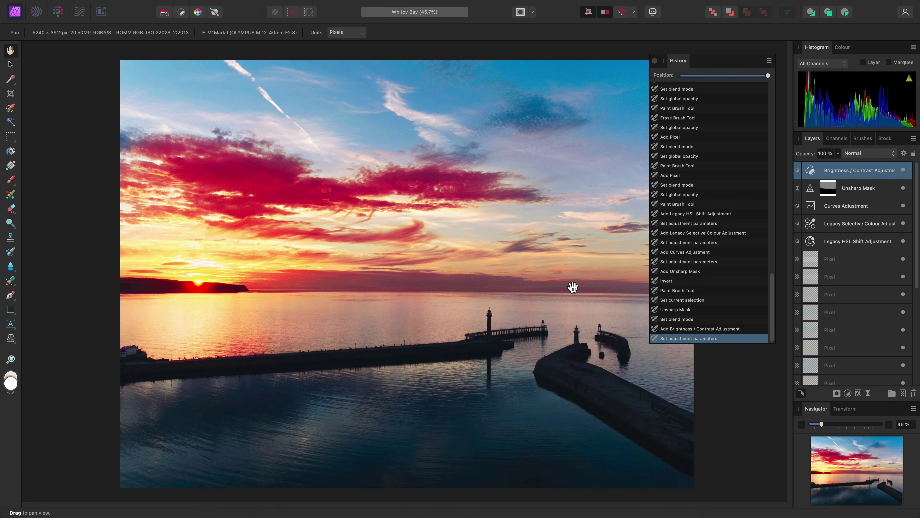
Close the document and reopen Whitby Bay.afphoto from the recent files.
key(super+w)
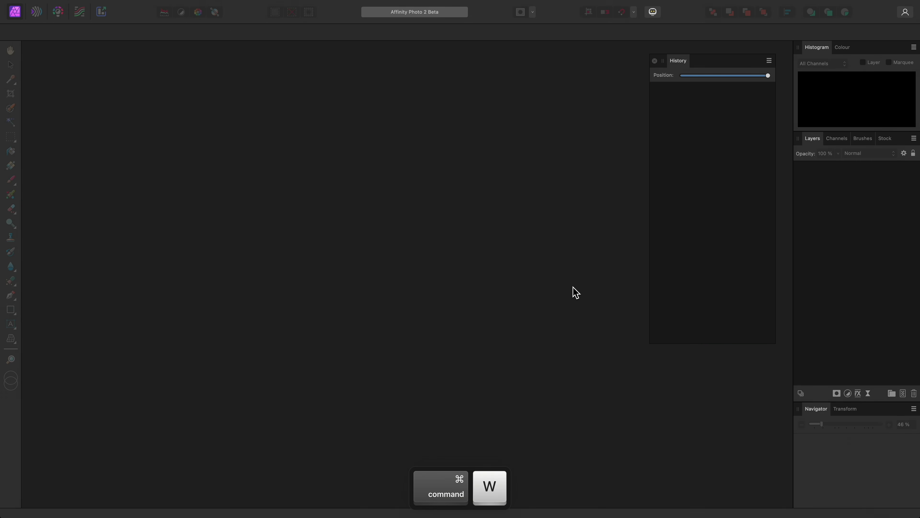
mouse_move(380, 4)
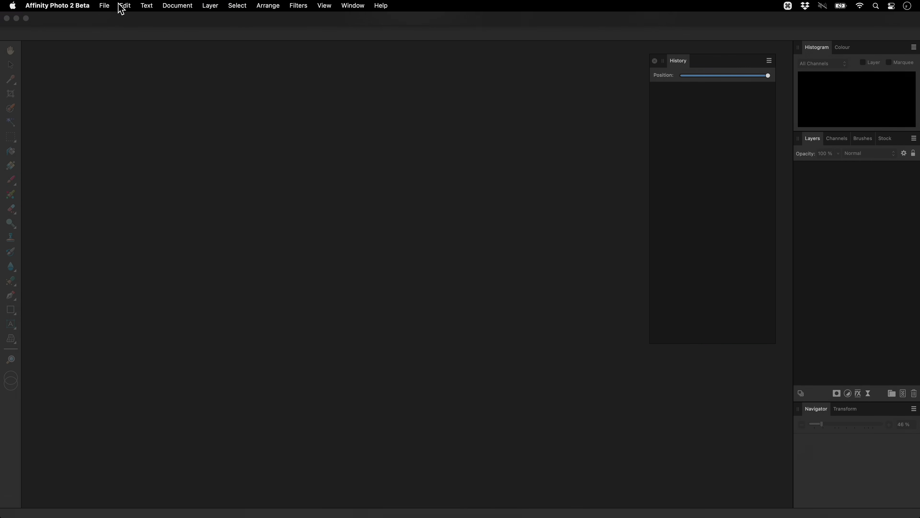
click(108, 6)
mouse_move(148, 126)
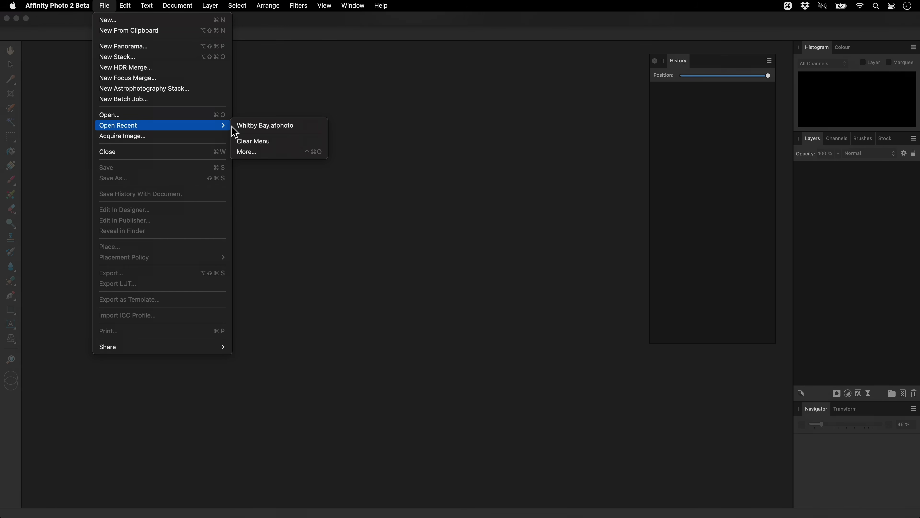
click(310, 126)
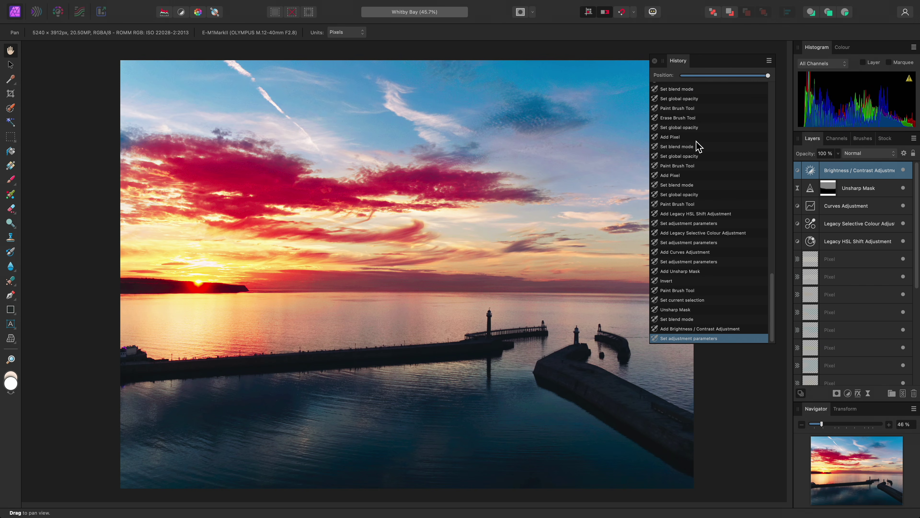
Roll the history back to the brush stroke before the Legacy HSL Shift and add a Curves adjustment with its midtone point raised to about 0.53, 0.652.
mouse_move(765, 75)
mouse_down()
mouse_move(684, 89)
mouse_move(770, 87)
mouse_up()
click(708, 205)
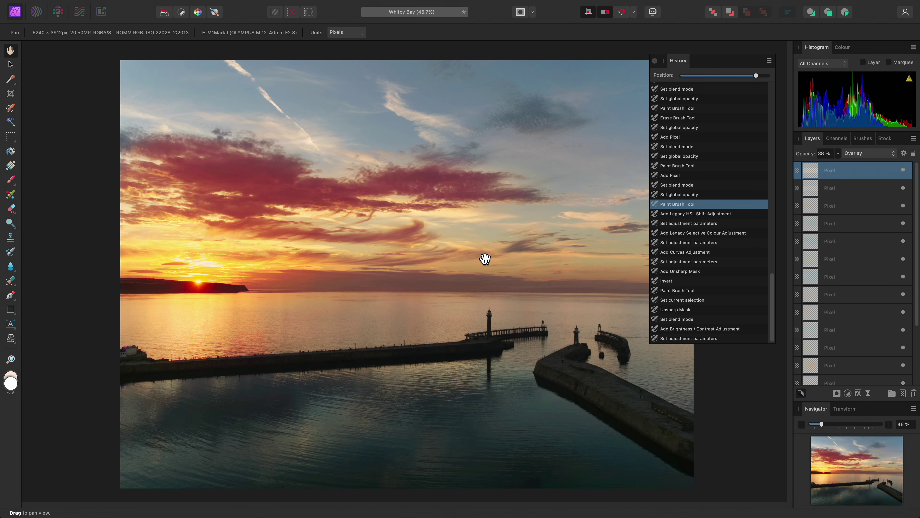
key(super+m)
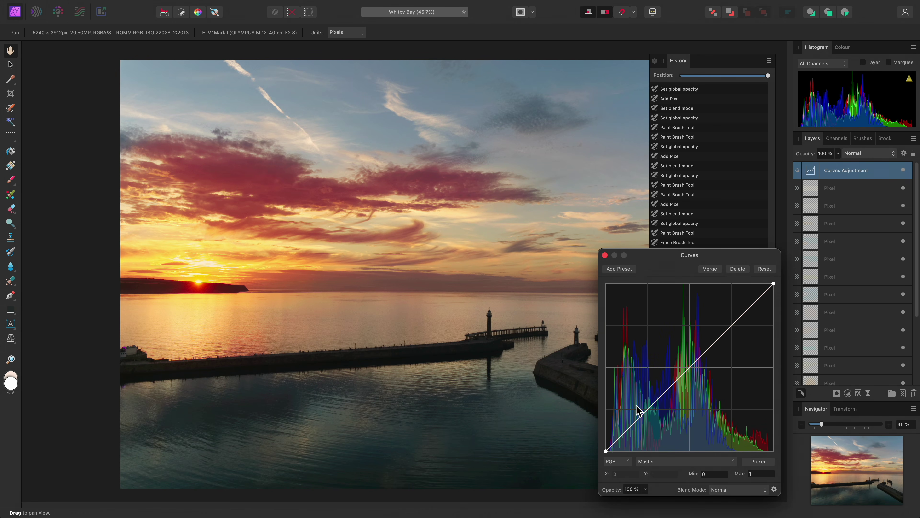
click(649, 411)
drag(650, 410, 649, 410)
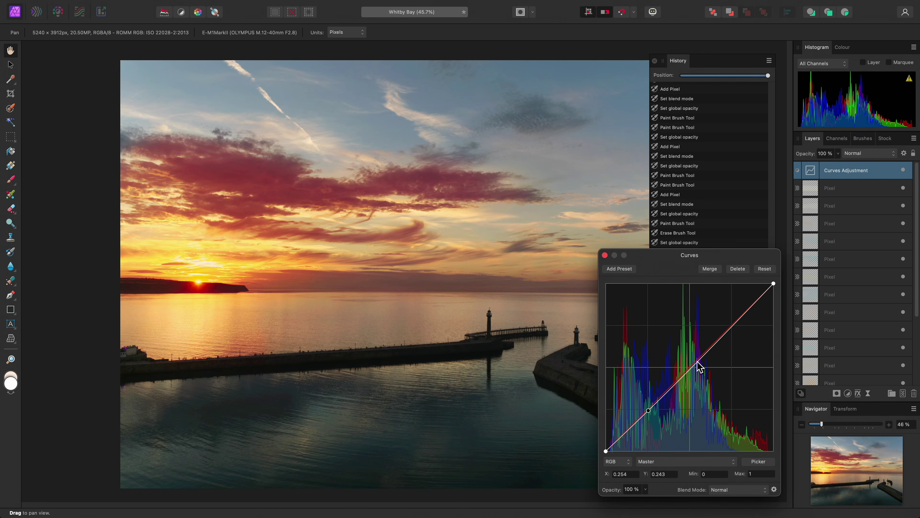
drag(693, 363, 695, 342)
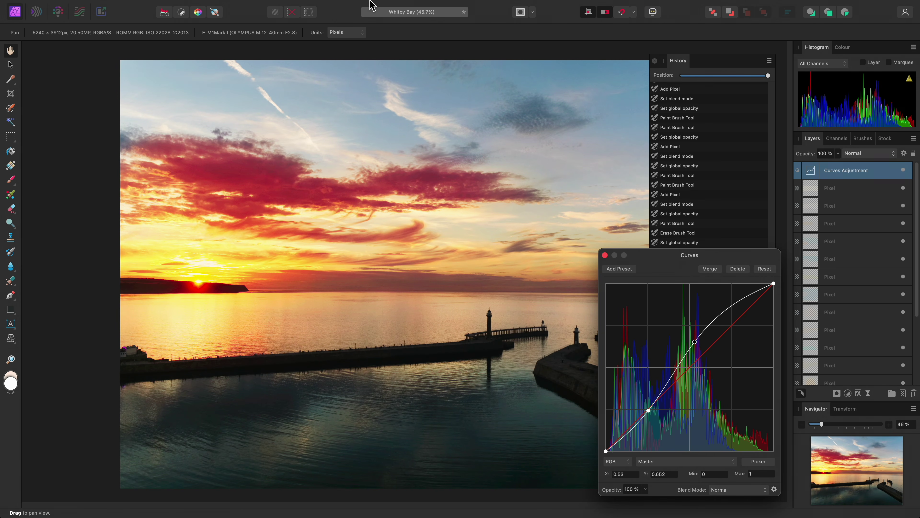
Add a White Balance adjustment layer with white balance at 8% and tint at 4%, and close its settings.
click(211, 5)
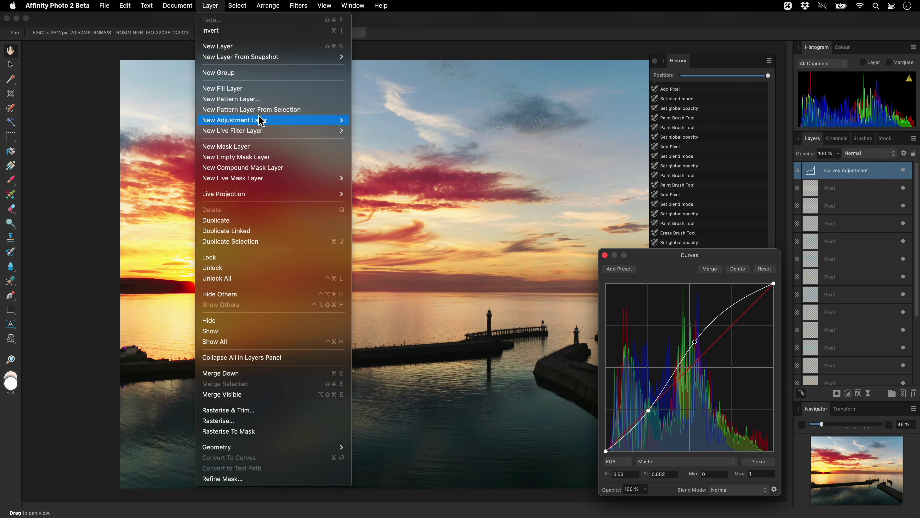
mouse_move(260, 117)
click(415, 143)
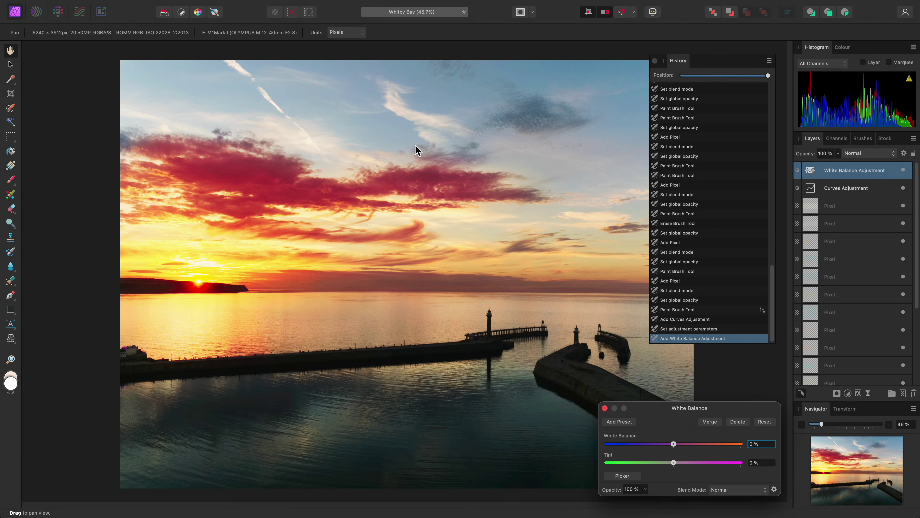
drag(673, 444, 676, 464)
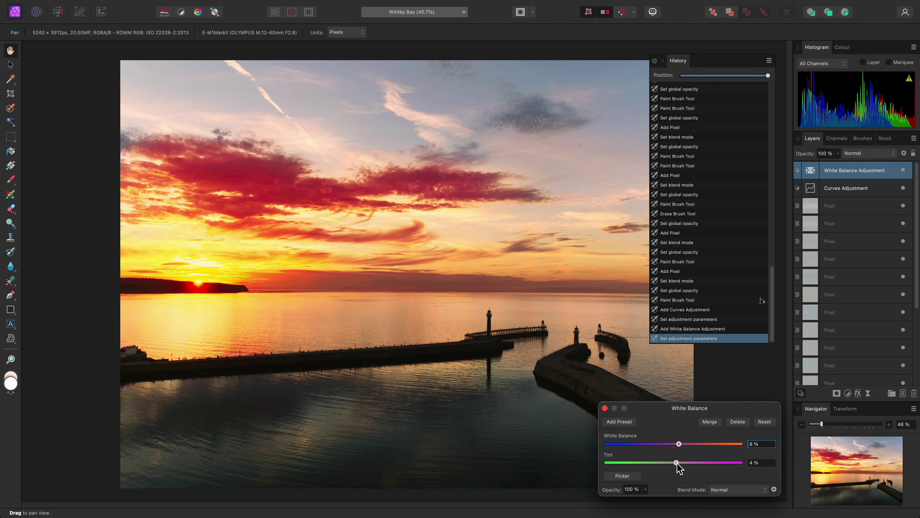
click(605, 408)
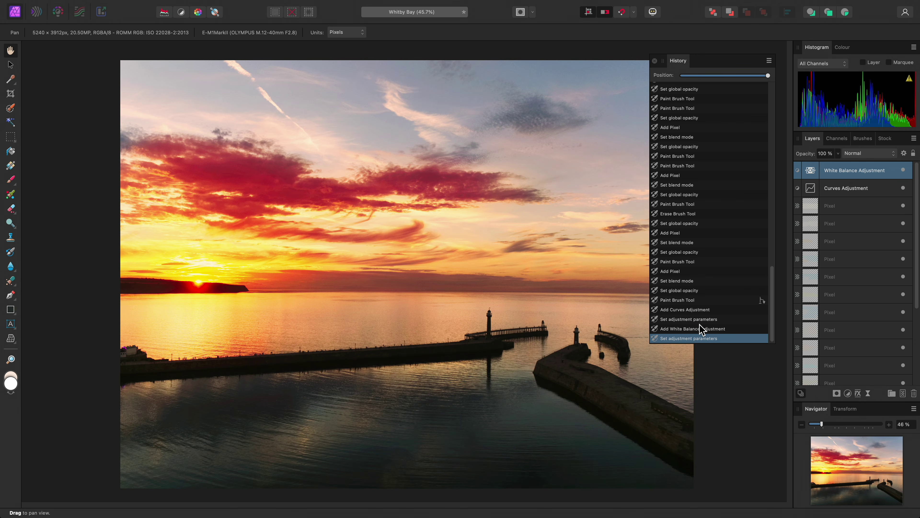
Switch to the original history branch at the Paint Brush Tool entry and back to the Curves and White Balance branch.
click(762, 300)
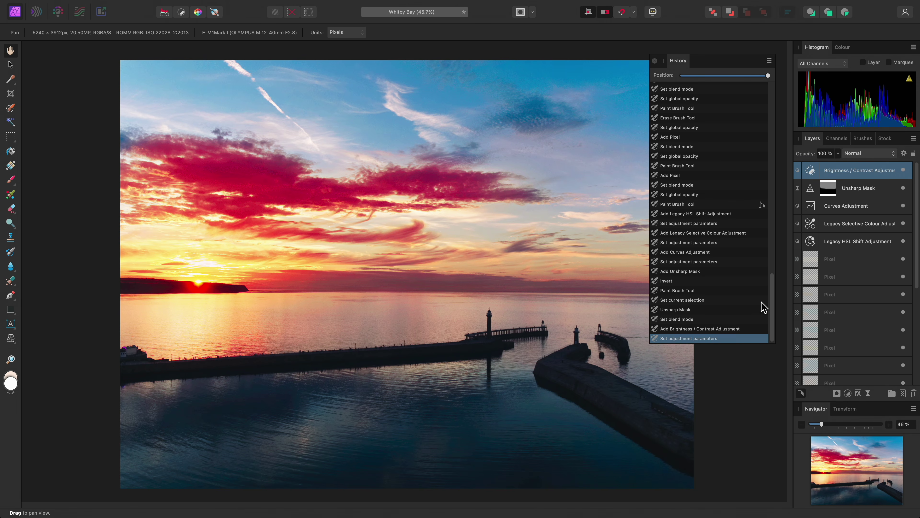
click(762, 205)
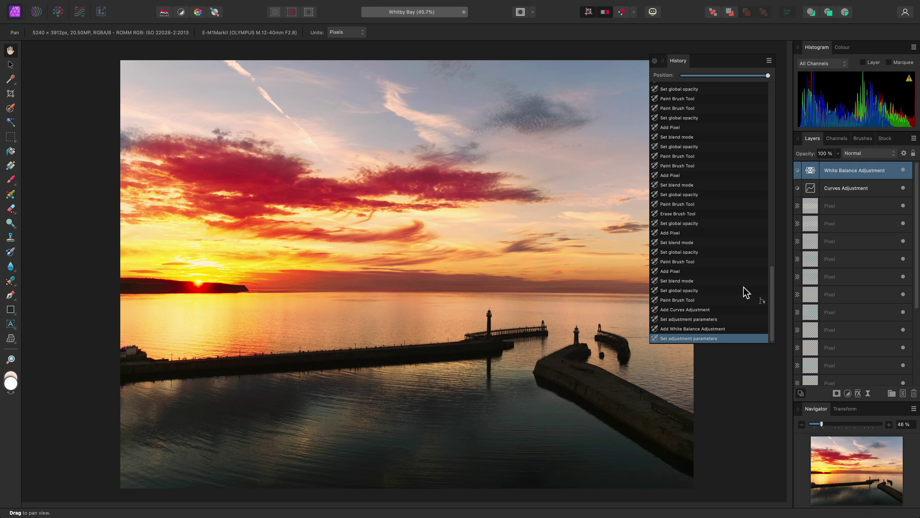
Roll the history back to the Set current selection entry after the inpainting strokes and add a Black & White adjustment layer.
scroll(727, 272, up, 1)
scroll(729, 274, up, 10)
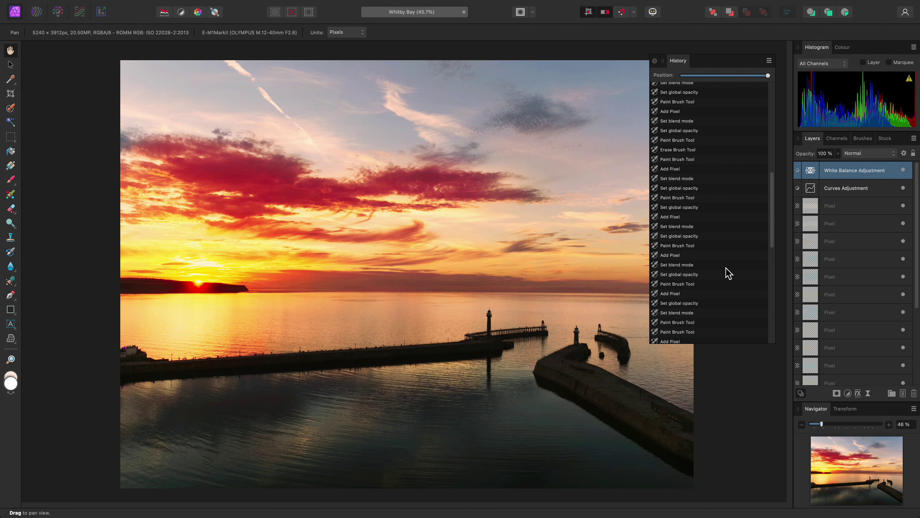
scroll(728, 274, up, 10)
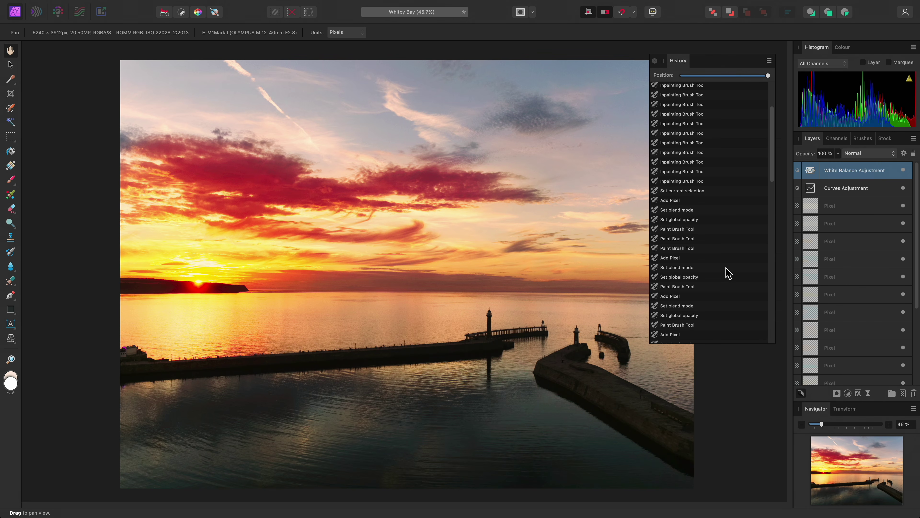
click(711, 192)
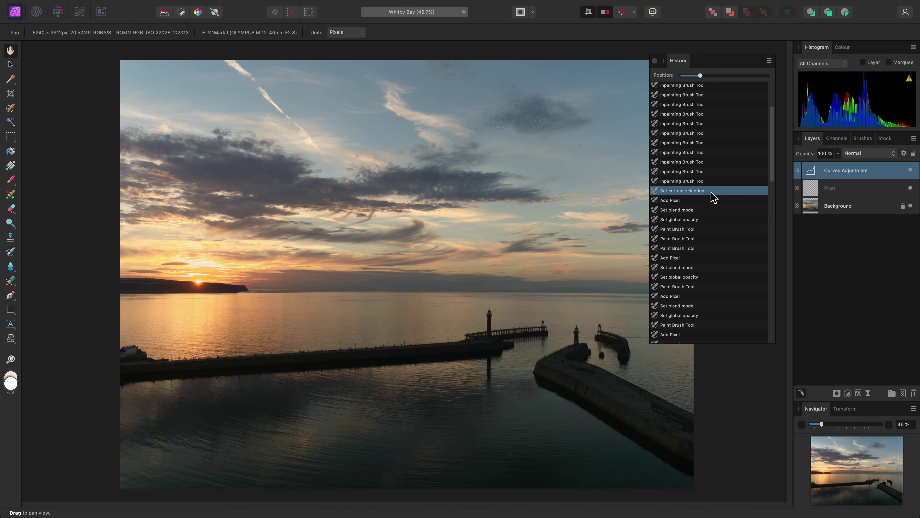
click(210, 5)
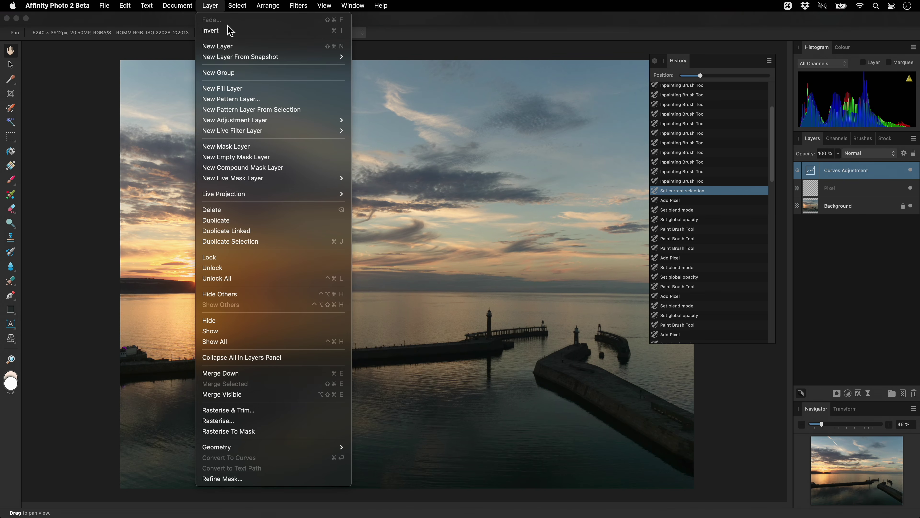
mouse_move(286, 120)
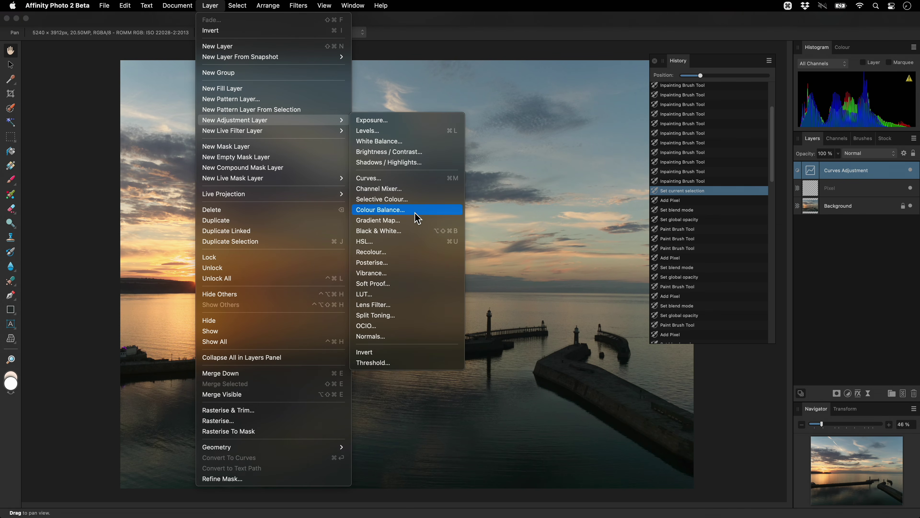
click(415, 231)
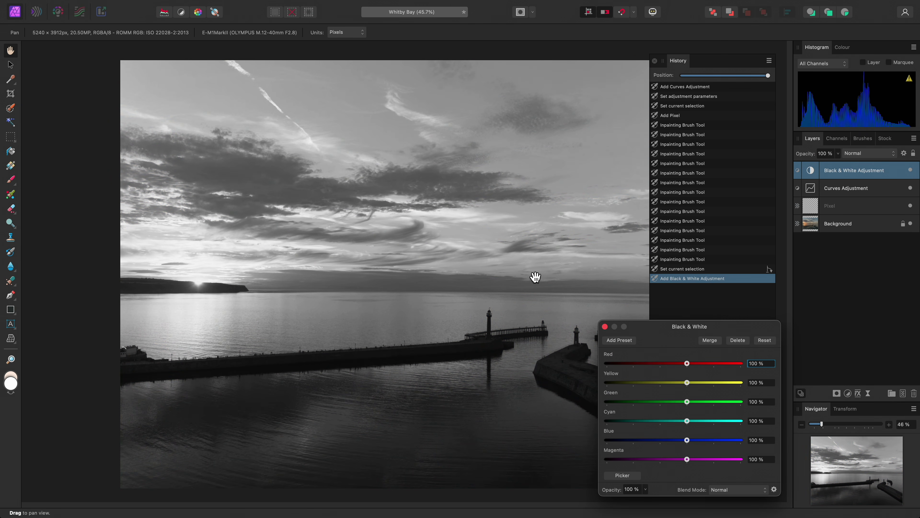
Set the Black & White adjustment's red to 185%, cyan to 0% and blue to 0%, and close its settings.
drag(689, 365, 712, 367)
drag(687, 421, 668, 421)
drag(675, 440, 662, 423)
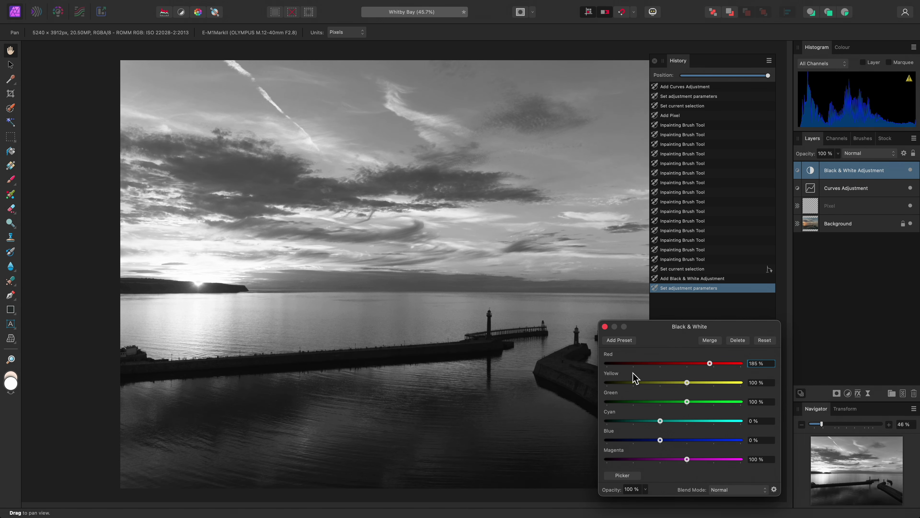
click(605, 326)
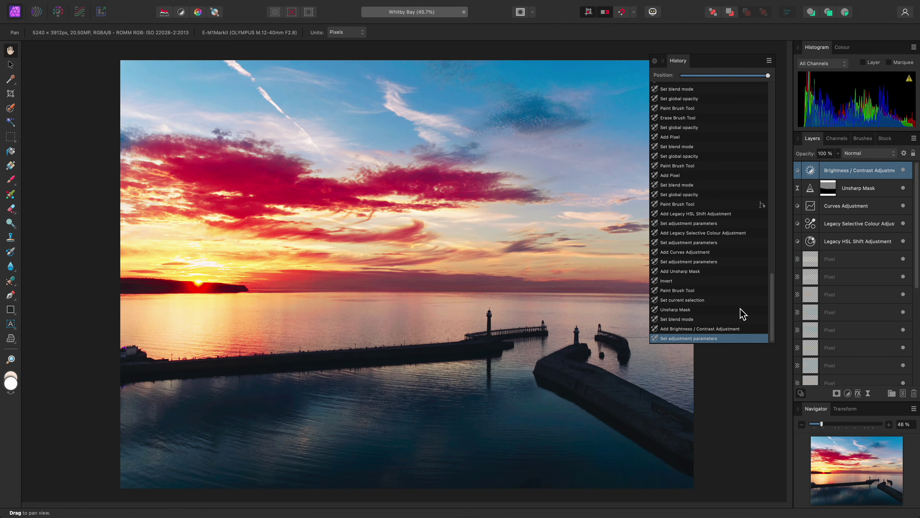
Switch to the Black & White branch at Set current selection and back, and select the Curves and White Balance branch at the Paint Brush Tool entry.
scroll(742, 313, up, 10)
scroll(743, 314, up, 10)
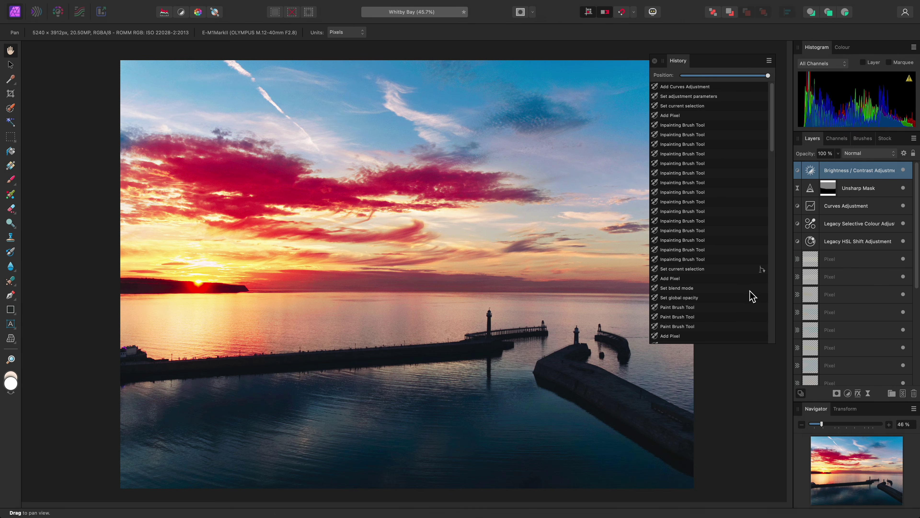
click(762, 270)
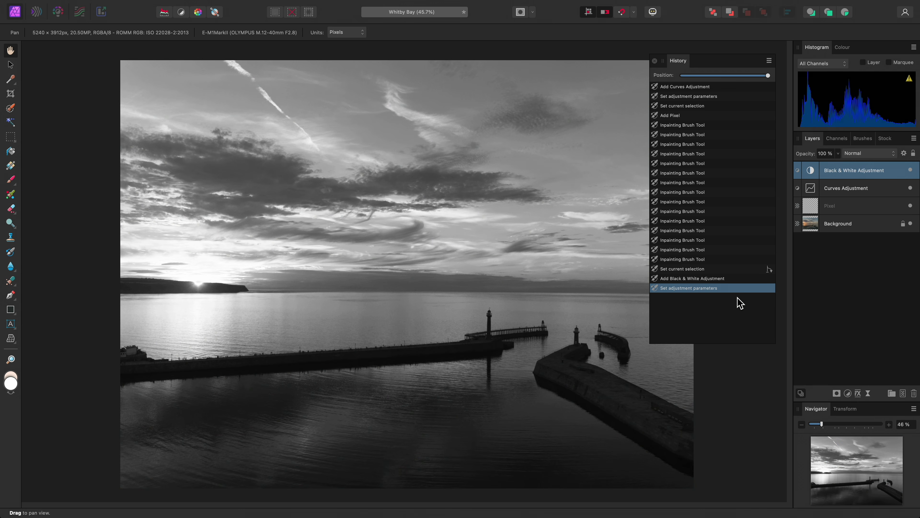
click(768, 269)
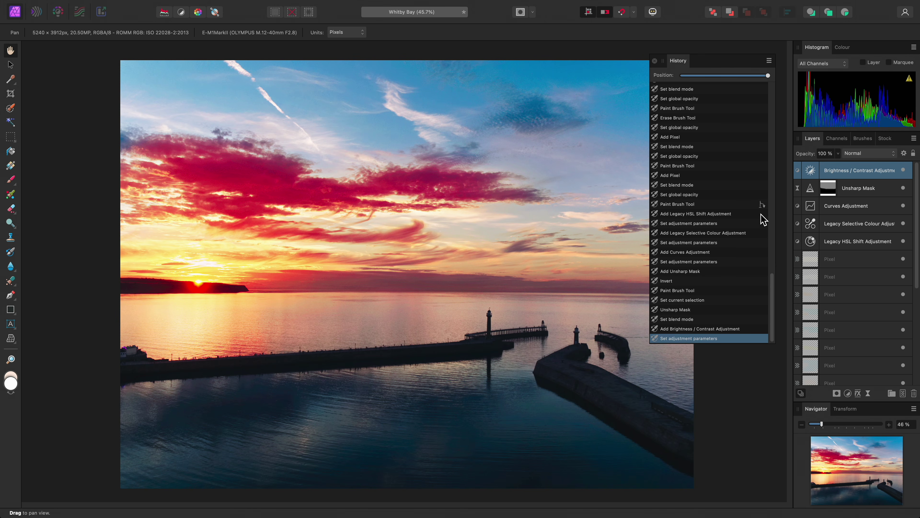
click(762, 205)
scroll(725, 244, up, 10)
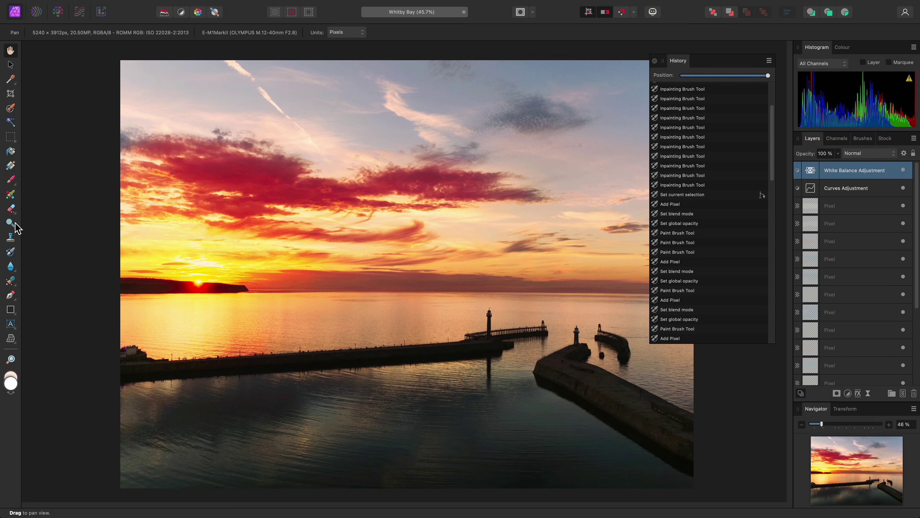
mouse_move(10, 227)
mouse_down()
mouse_move(76, 234)
mouse_move(80, 250)
mouse_move(83, 222)
mouse_move(116, 203)
mouse_move(203, 198)
mouse_up()
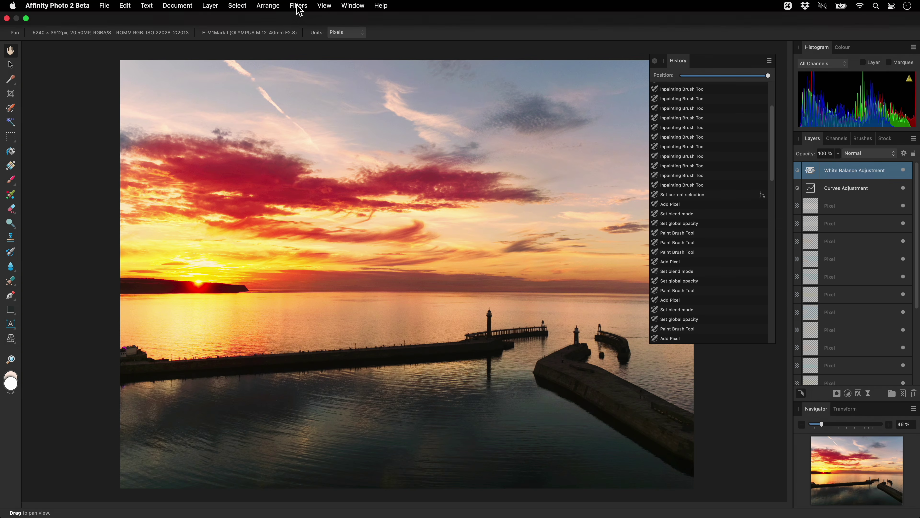
click(299, 6)
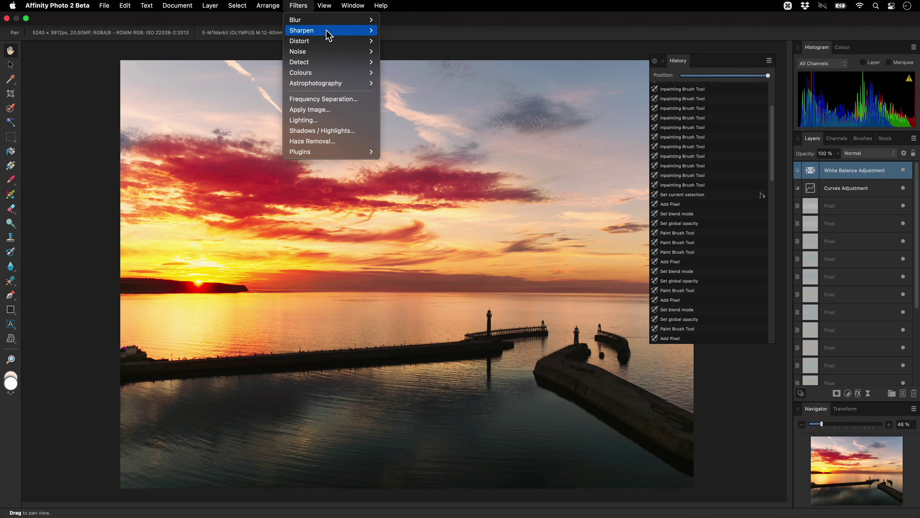
mouse_move(330, 32)
mouse_move(338, 52)
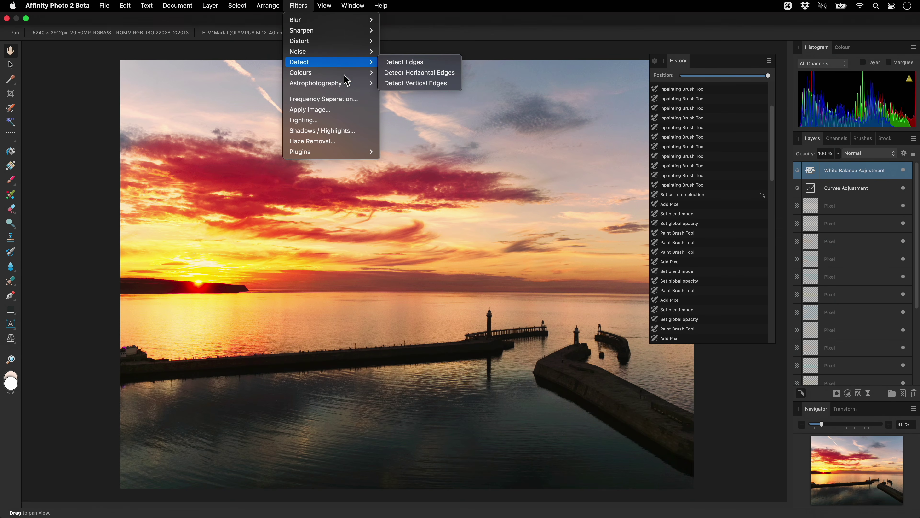
click(472, 282)
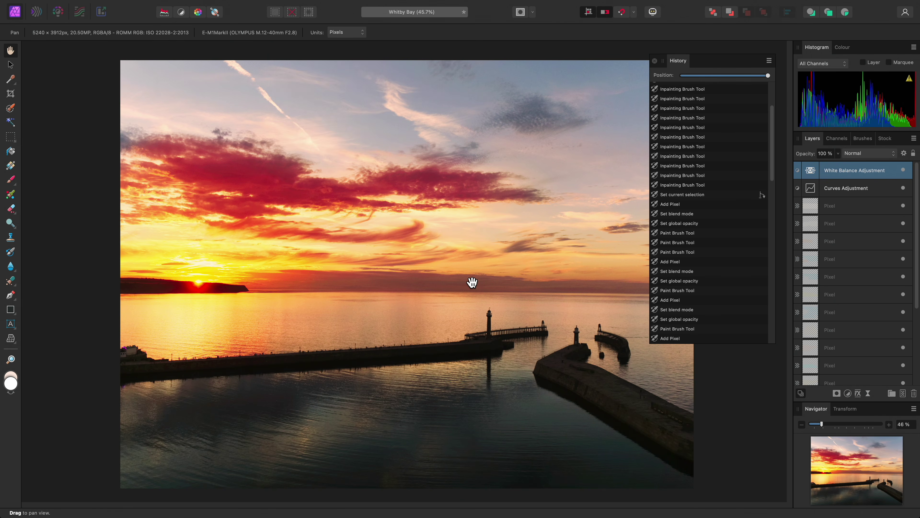